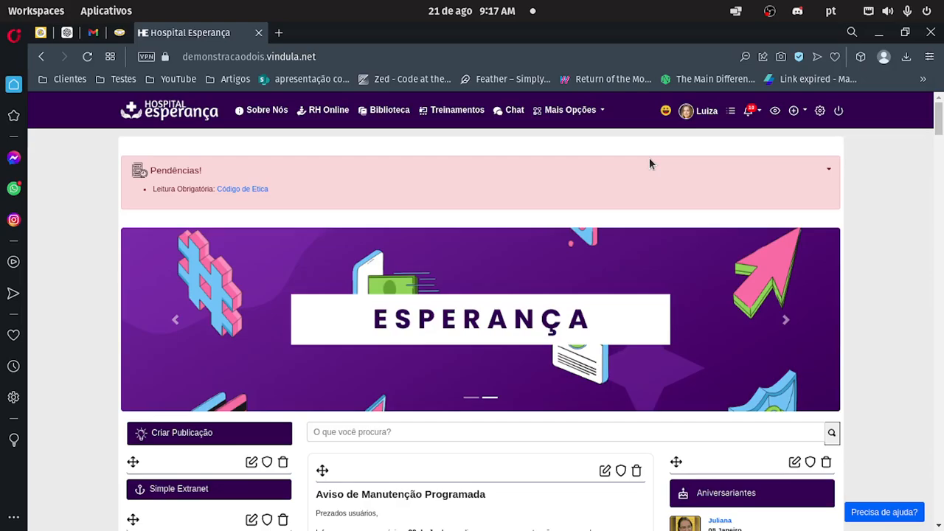
# Open the Fluxos de Negócio (BPM) module and list the flows available for a new record.
pyautogui.click(794, 110)
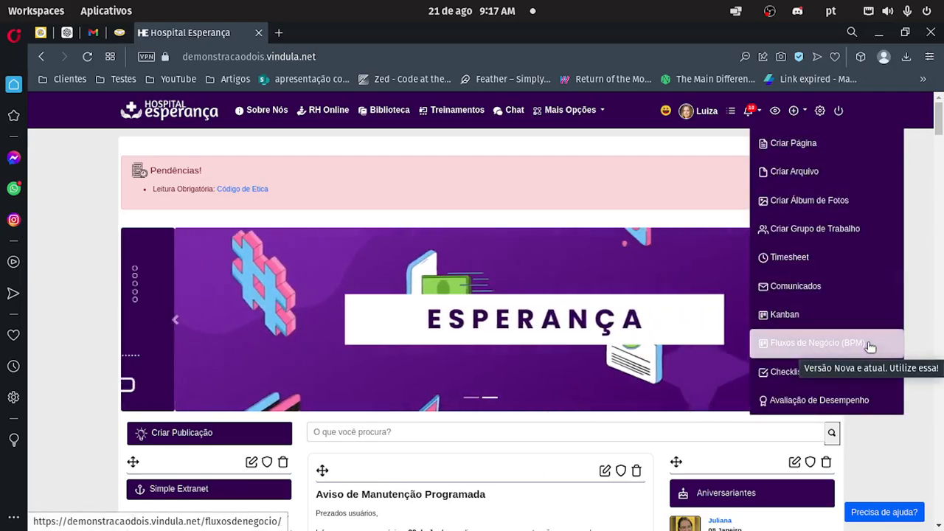
pyautogui.click(870, 341)
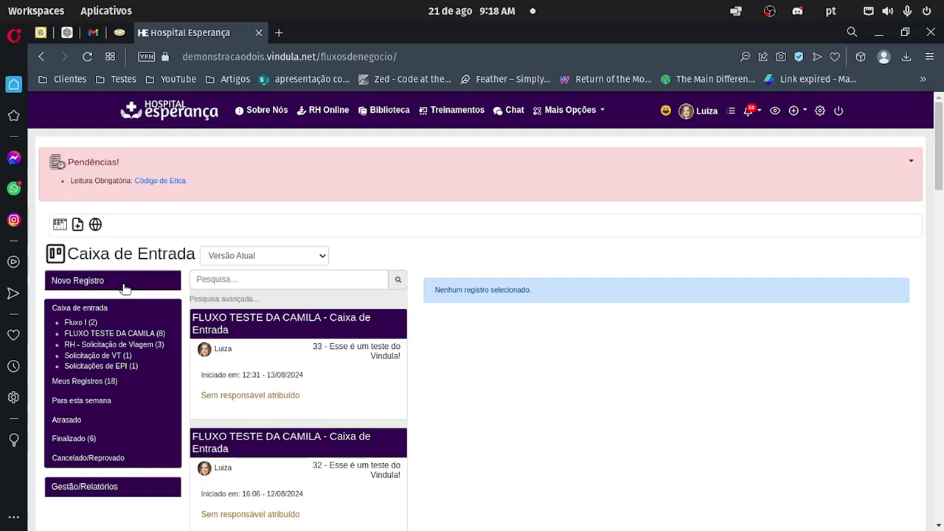
pyautogui.click(89, 487)
pyautogui.click(78, 281)
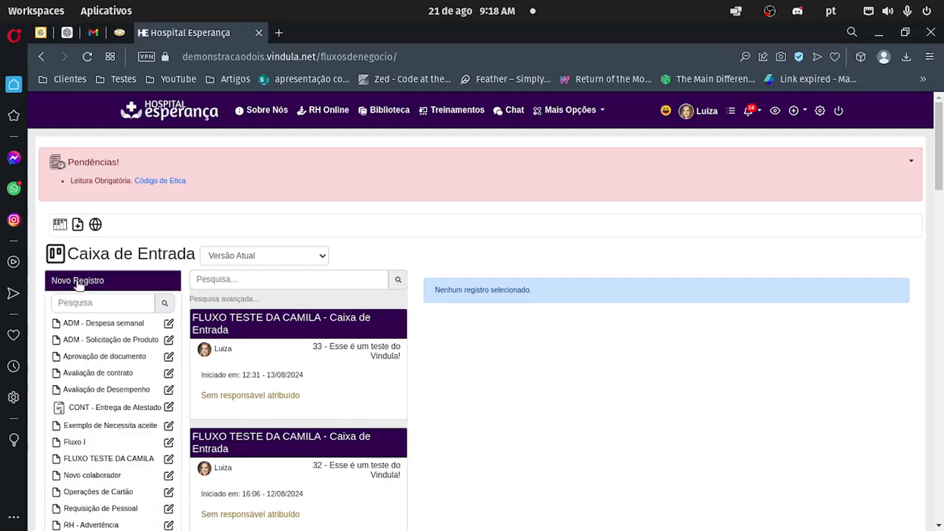
# Open the configuration of the ADM - Despesa semanal flow from the list of flows.
pyautogui.scroll(-2, 77, 286)
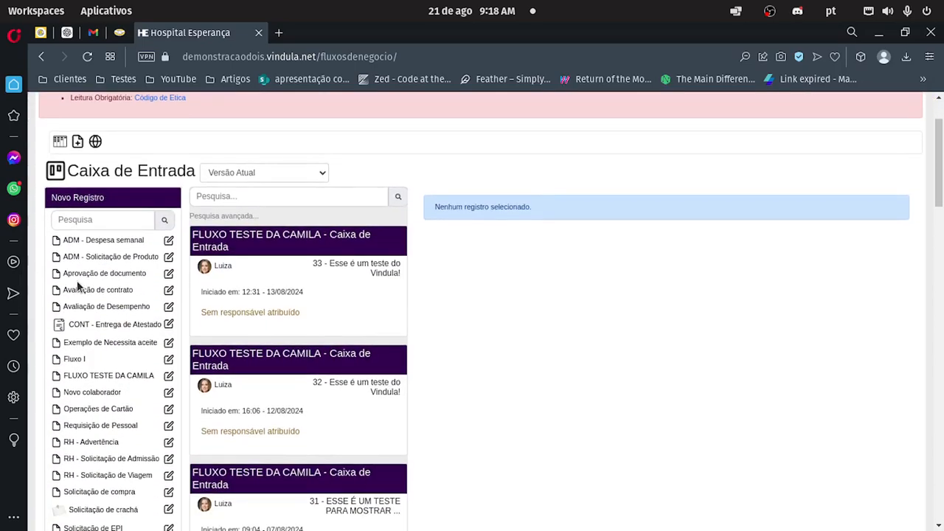
pyautogui.scroll(-2, 72, 331)
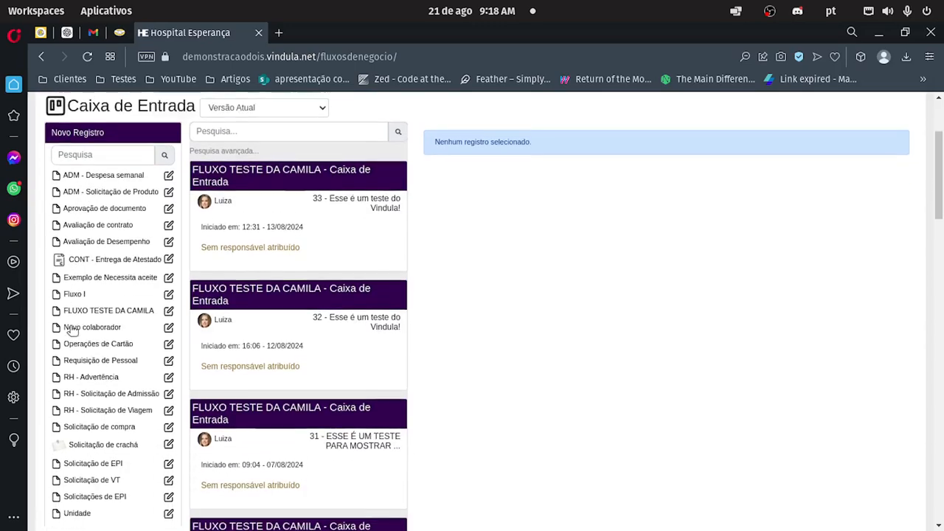
pyautogui.scroll(-3, 72, 330)
pyautogui.scroll(2, 72, 330)
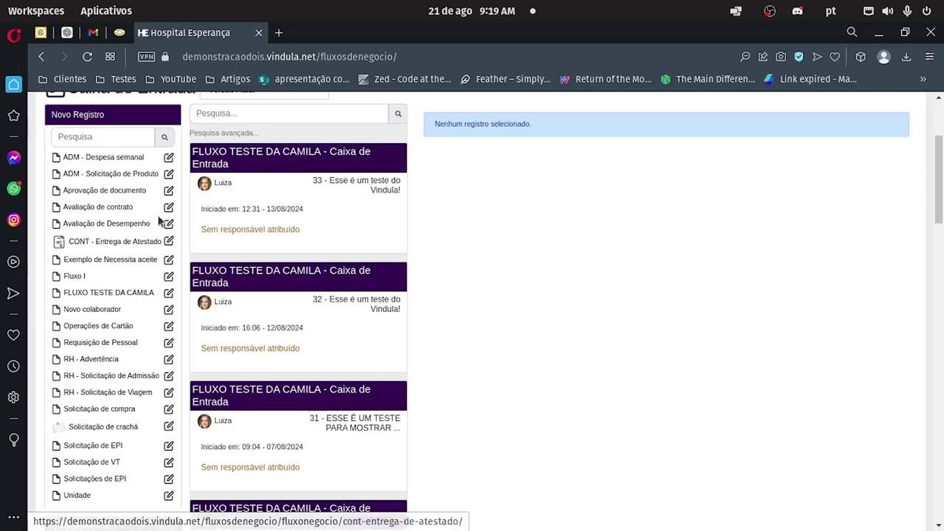
pyautogui.click(167, 156)
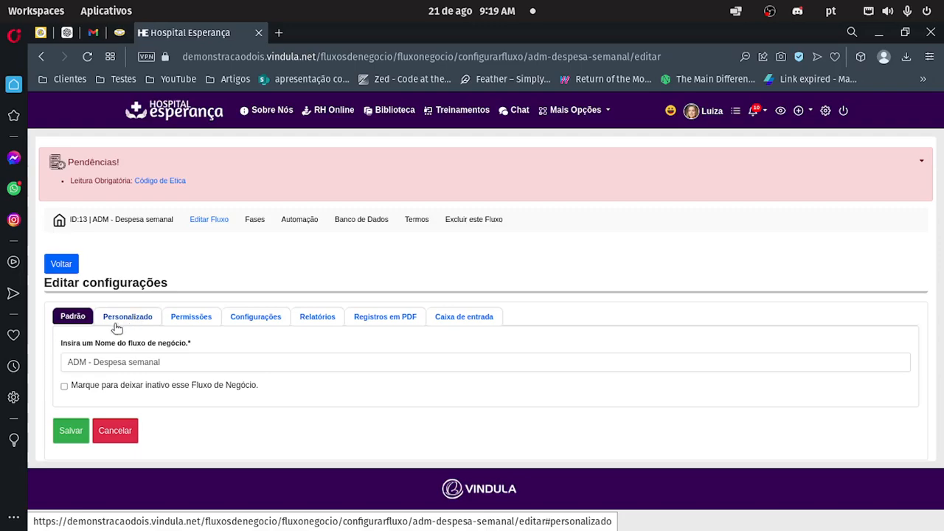
# In the flow's Personalizado settings, enable the option that permits only one request until it is concluded.
pyautogui.click(116, 324)
pyautogui.scroll(-2, 115, 328)
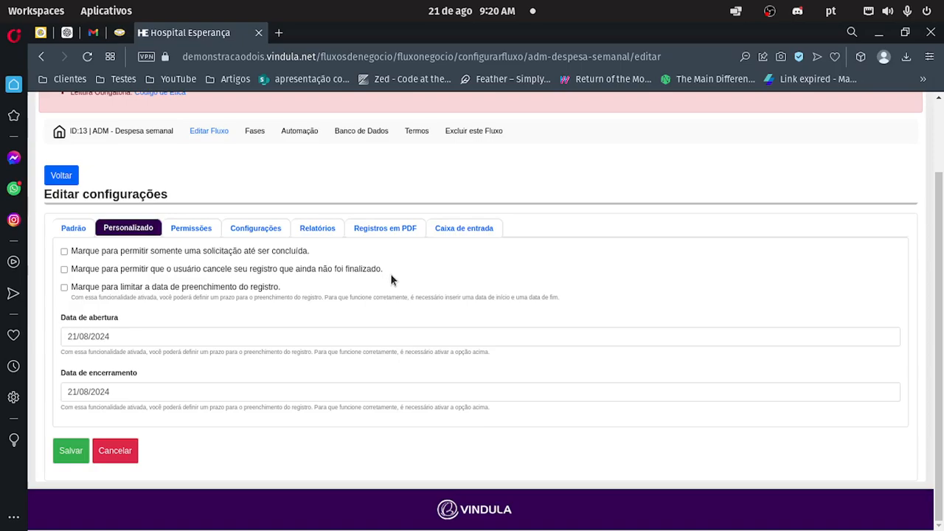
pyautogui.moveTo(391, 272); pyautogui.dragTo(68, 271)
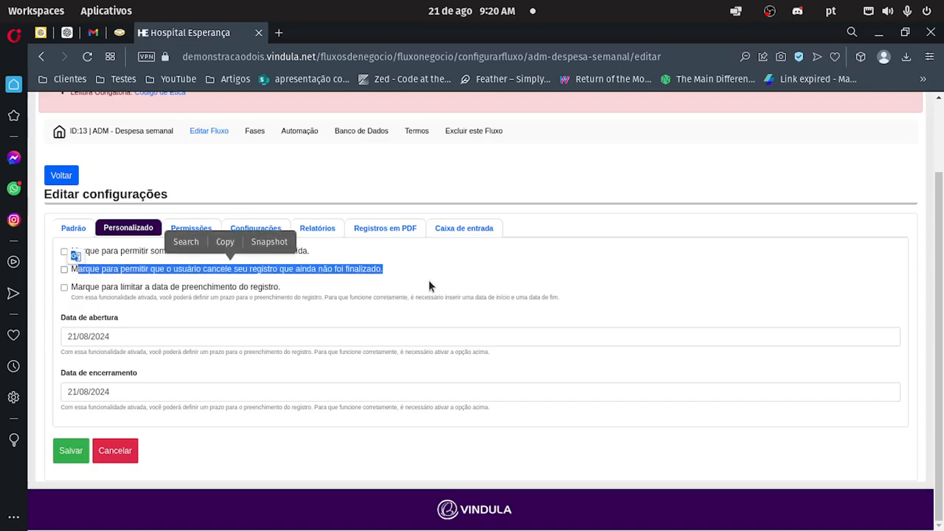
pyautogui.click(392, 272)
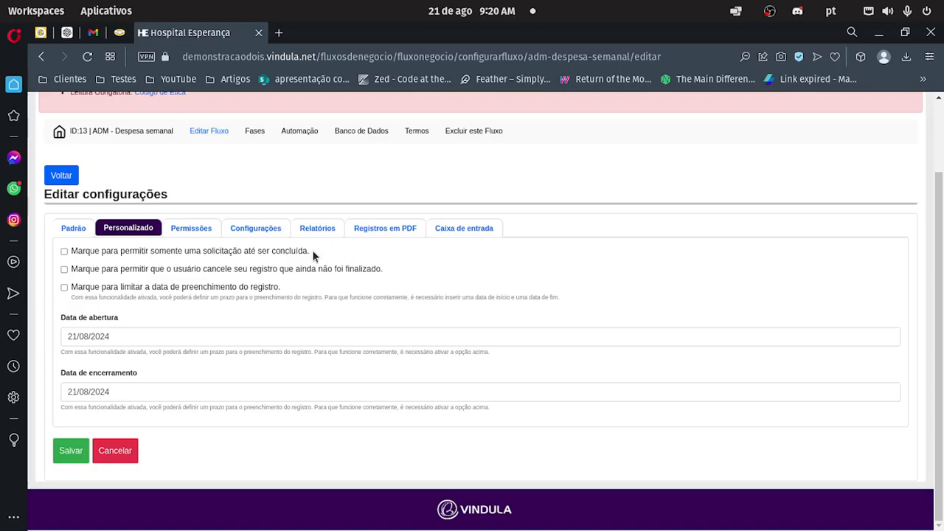
pyautogui.moveTo(312, 255); pyautogui.dragTo(115, 258)
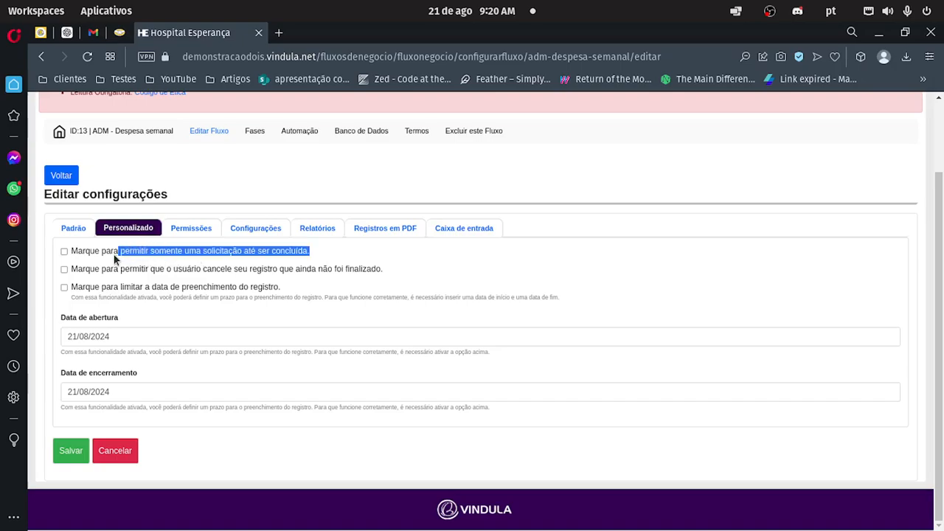
pyautogui.click(80, 258)
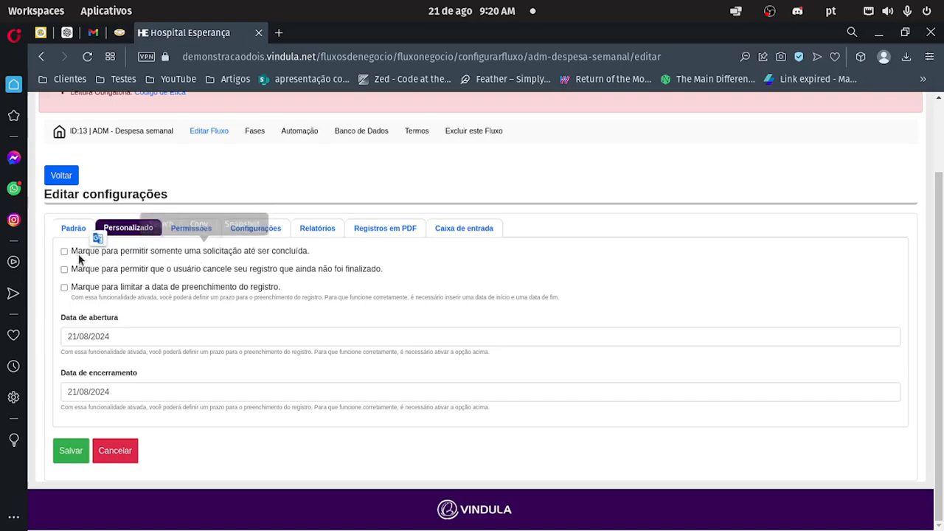
pyautogui.click(79, 257)
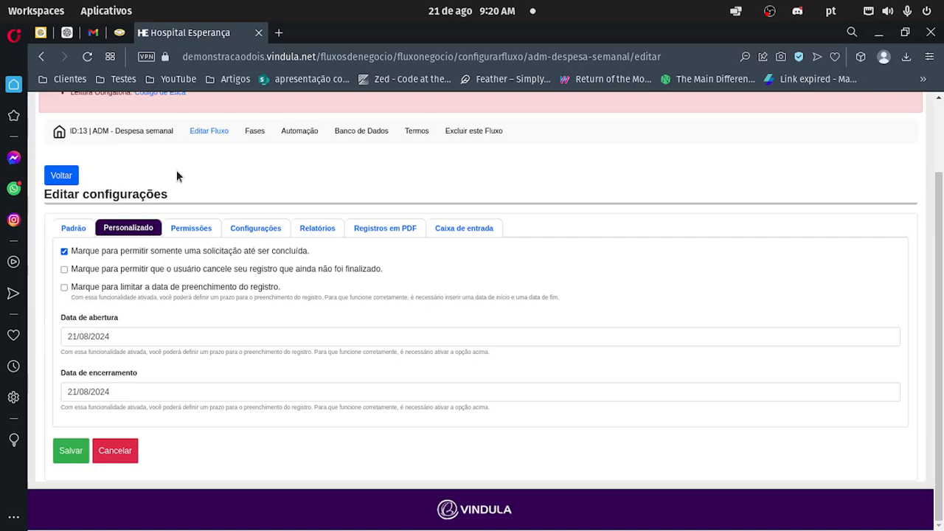
# Open the flow's Fases diagram in a separate browser tab and switch to it.
pyautogui.middleClick(253, 134)
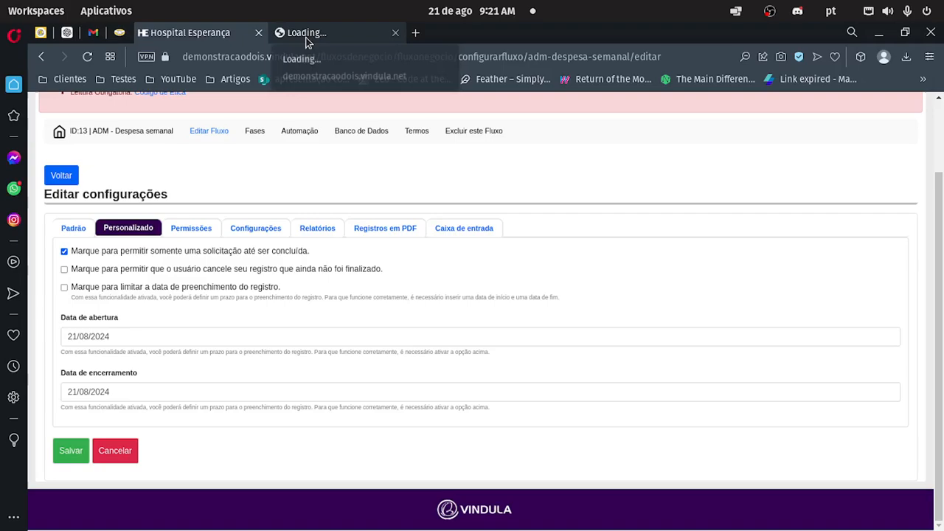
pyautogui.click(306, 38)
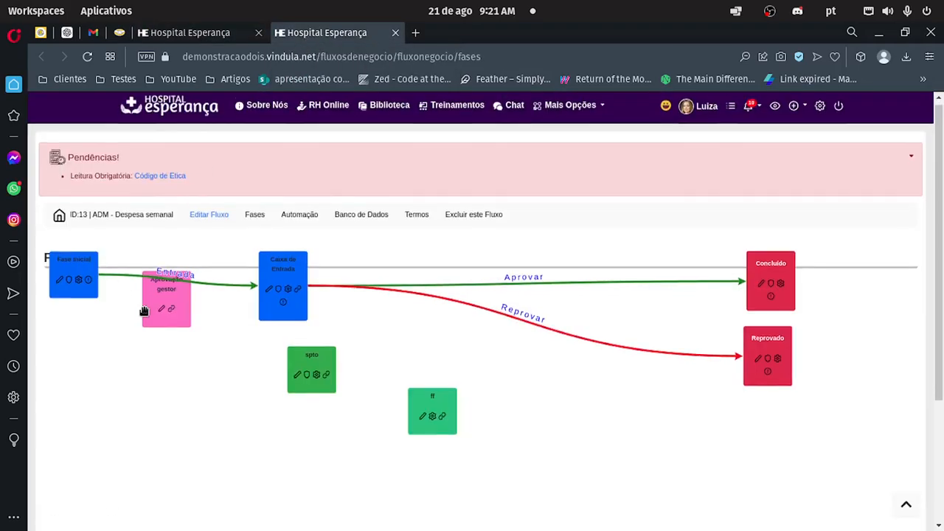
pyautogui.scroll(-2, 145, 295)
# Lower Fase Inicial, Caixa de Entrada, Reprovado and Concluído in the diagram, and line up spto and ff beside Aprovação gestor.
pyautogui.moveTo(76, 185); pyautogui.dragTo(89, 287)
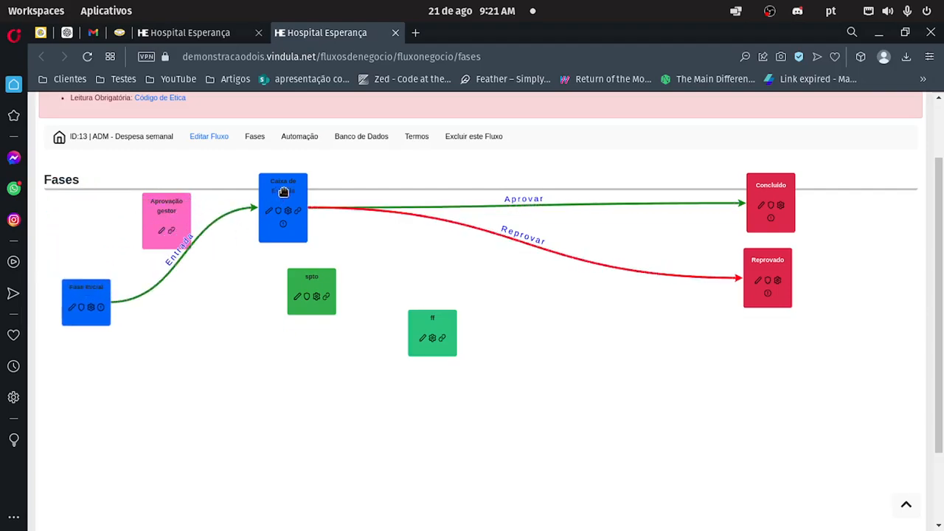
pyautogui.moveTo(290, 195); pyautogui.dragTo(335, 437)
pyautogui.moveTo(773, 261); pyautogui.dragTo(781, 432)
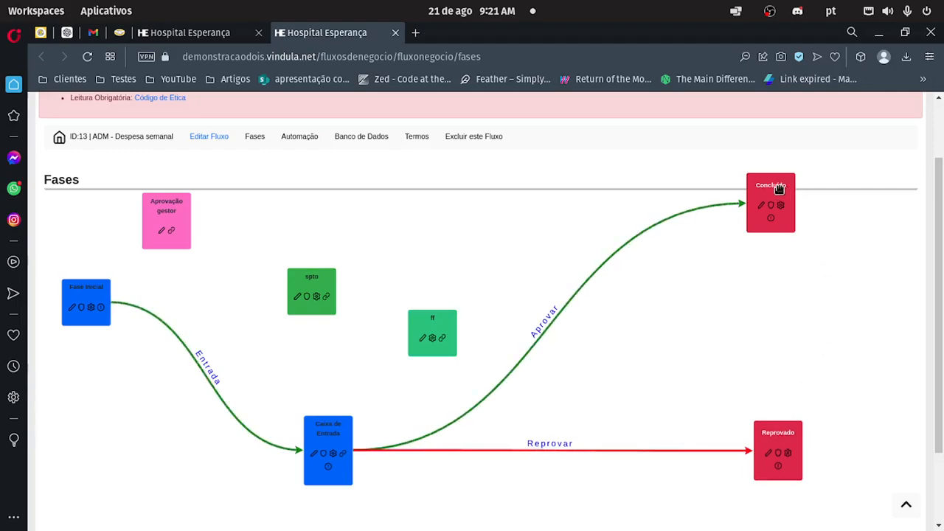
pyautogui.moveTo(779, 191); pyautogui.dragTo(779, 338)
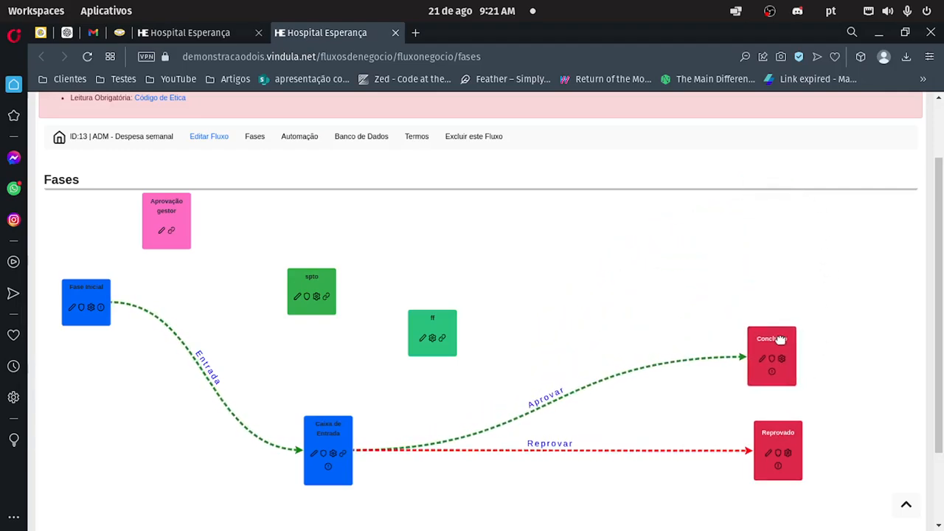
pyautogui.moveTo(300, 275); pyautogui.dragTo(219, 205)
pyautogui.moveTo(435, 321); pyautogui.dragTo(297, 211)
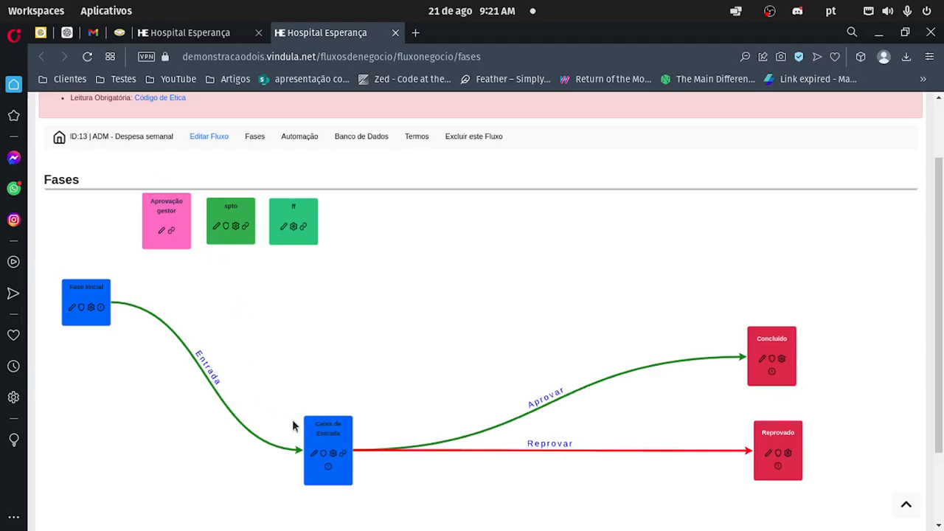
# Fine-tune the positions of Caixa de Entrada, Concluído and Reprovado, and move Fase Inicial level with Caixa de Entrada.
pyautogui.moveTo(322, 426); pyautogui.dragTo(325, 426)
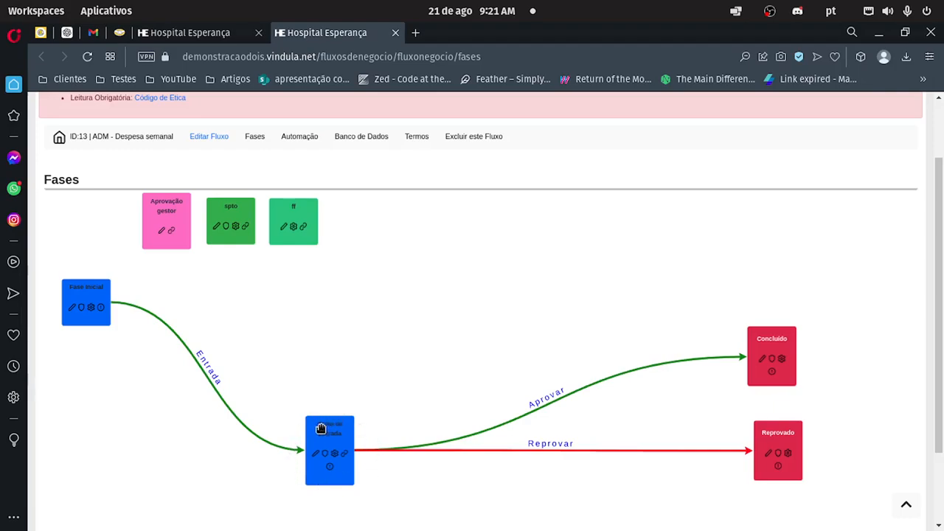
pyautogui.moveTo(318, 427)
pyautogui.mouseDown()
pyautogui.moveTo(344, 421)
pyautogui.moveTo(330, 414)
pyautogui.mouseUp()
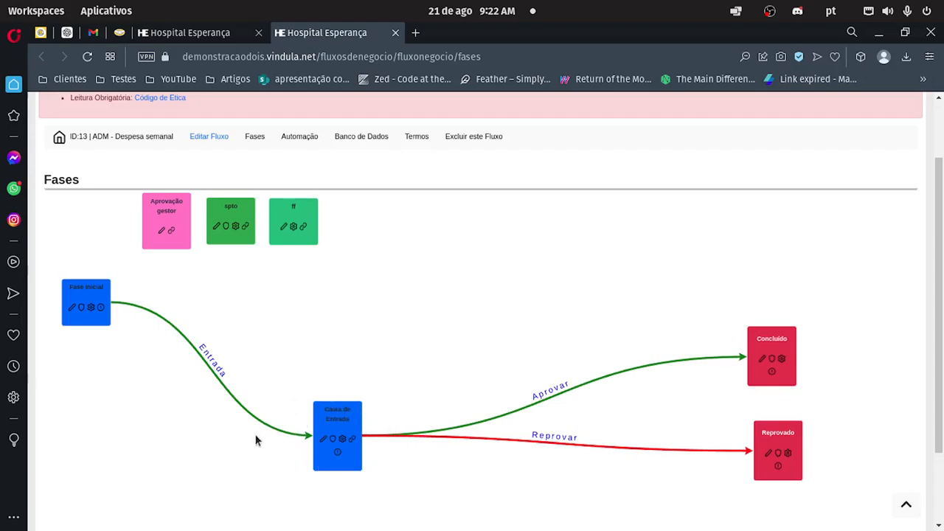
pyautogui.moveTo(775, 335); pyautogui.dragTo(782, 334)
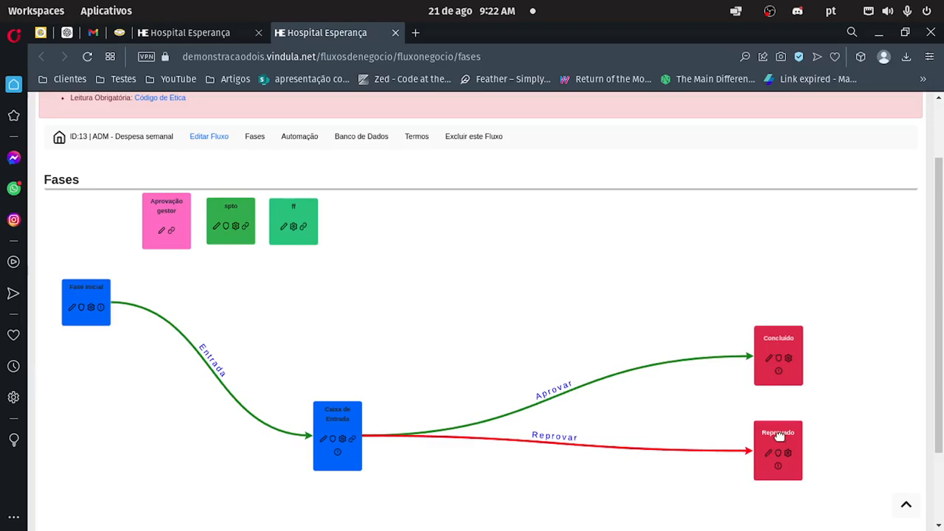
pyautogui.moveTo(779, 436); pyautogui.dragTo(781, 434)
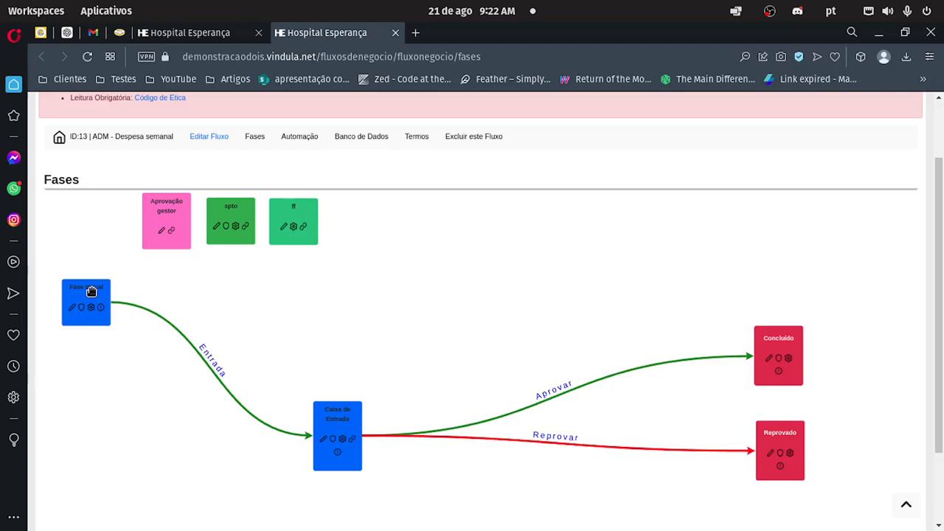
pyautogui.moveTo(91, 292); pyautogui.dragTo(90, 422)
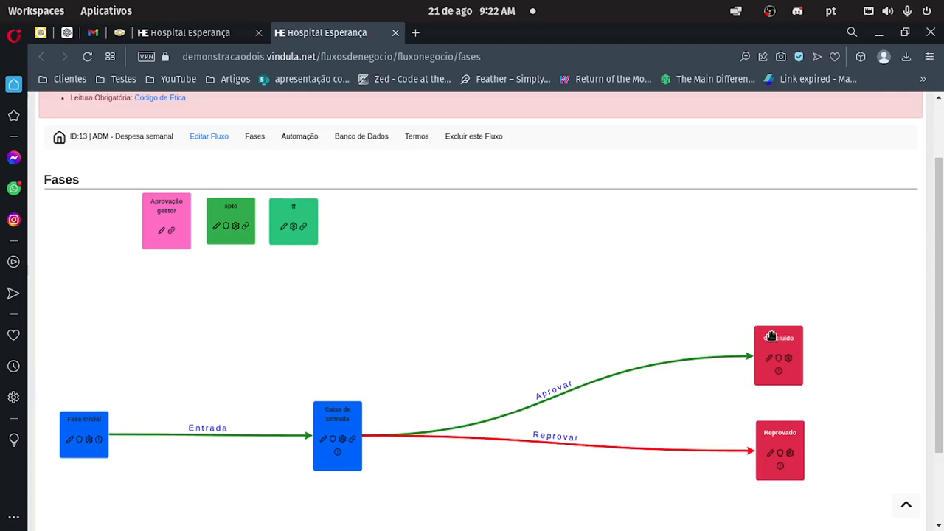
pyautogui.moveTo(772, 333); pyautogui.dragTo(772, 334)
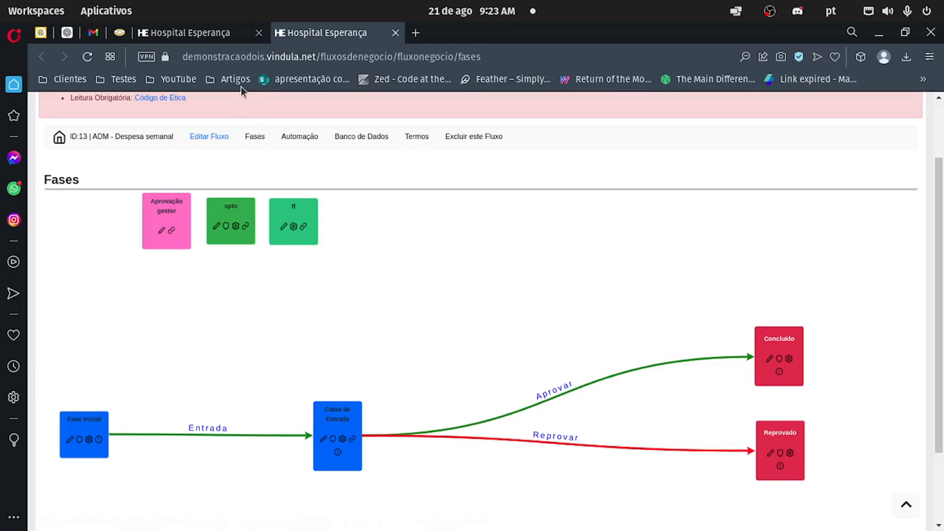
# Back in the Personalizado settings, switch the option letting users cancel their unfinished records on and off again.
pyautogui.click(215, 35)
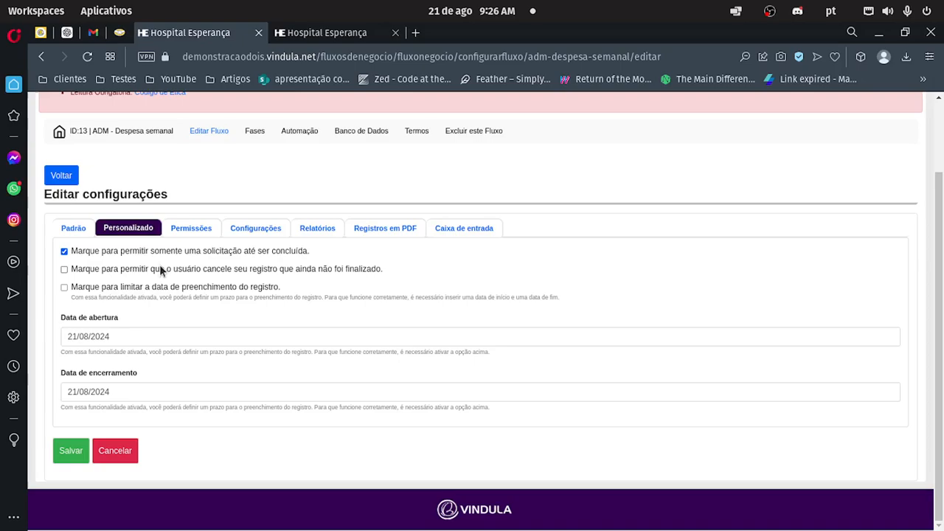
pyautogui.click(65, 269)
pyautogui.click(64, 269)
pyautogui.click(336, 30)
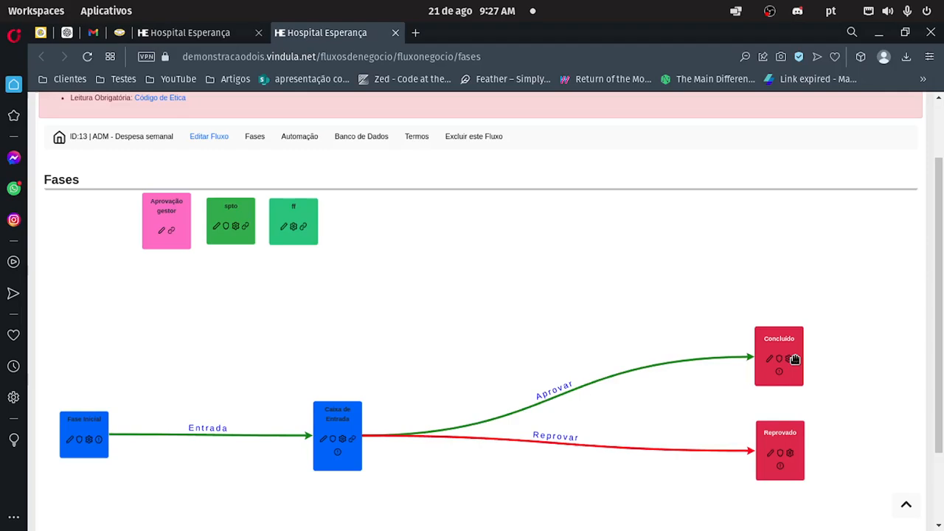
pyautogui.scroll(2, 531, 274)
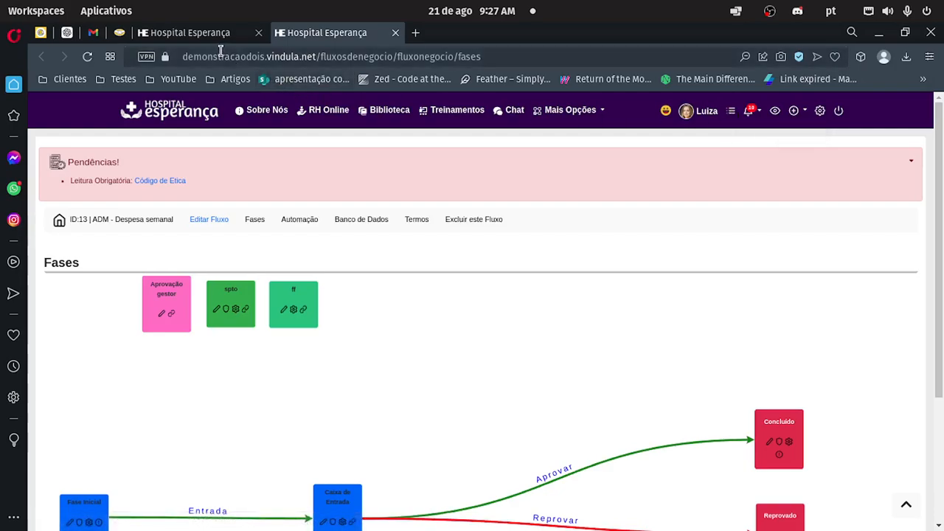
pyautogui.click(188, 34)
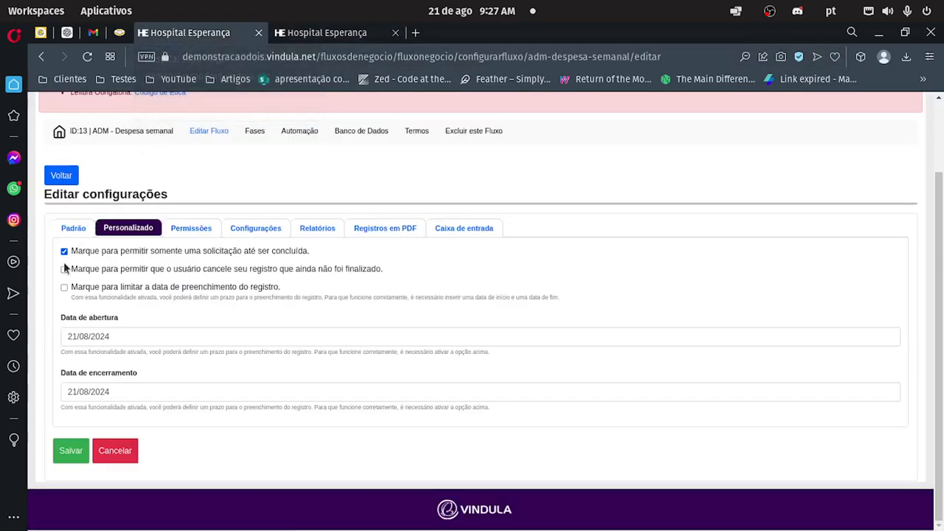
# In the browser tab with the Fases diagram, go to Meus Conteúdos and open Fluxos de Negócio (BPM) from there.
pyautogui.click(320, 32)
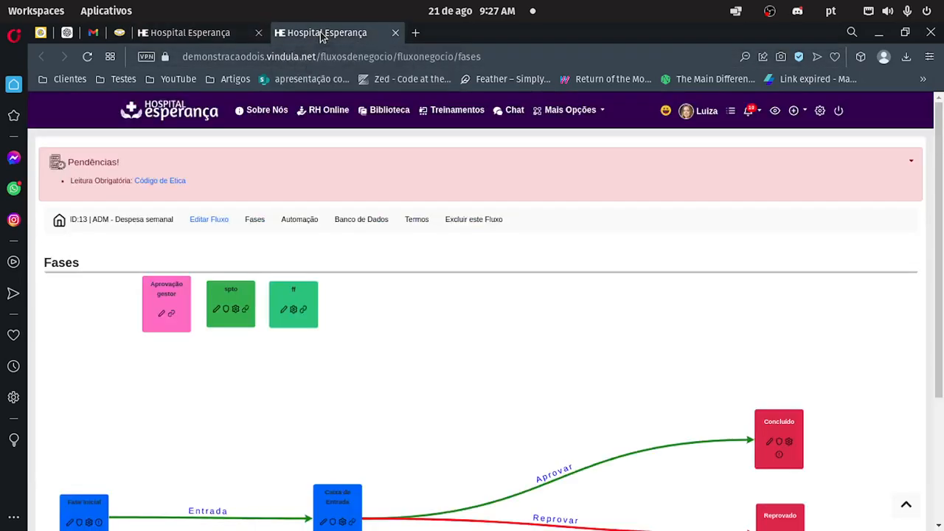
pyautogui.click(729, 113)
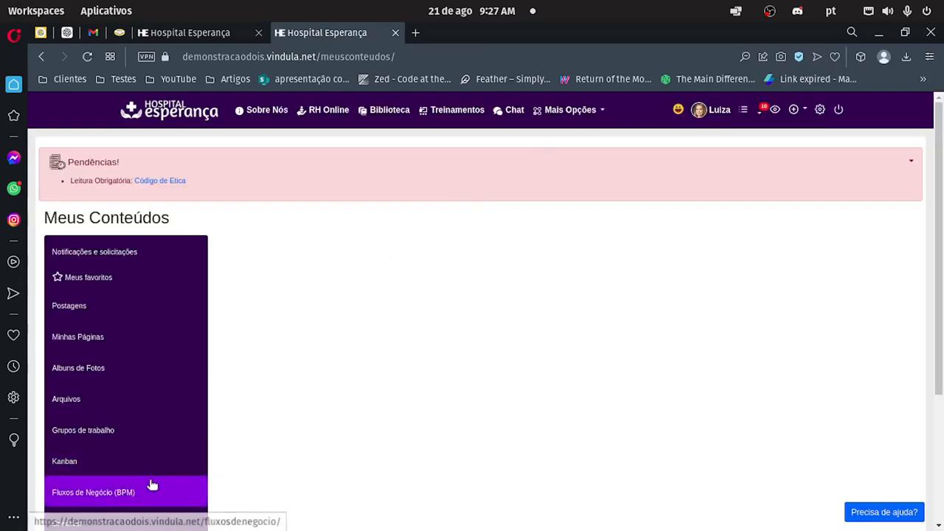
pyautogui.click(136, 492)
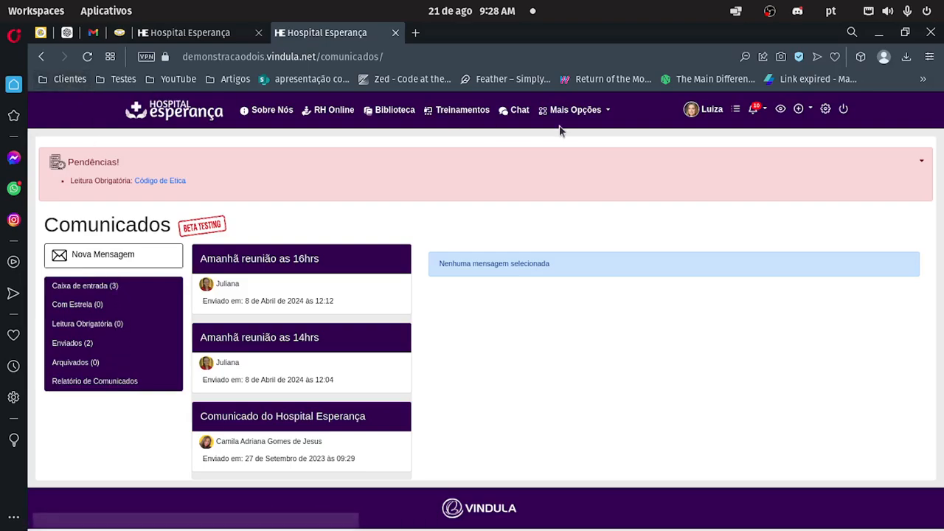
pyautogui.click(734, 110)
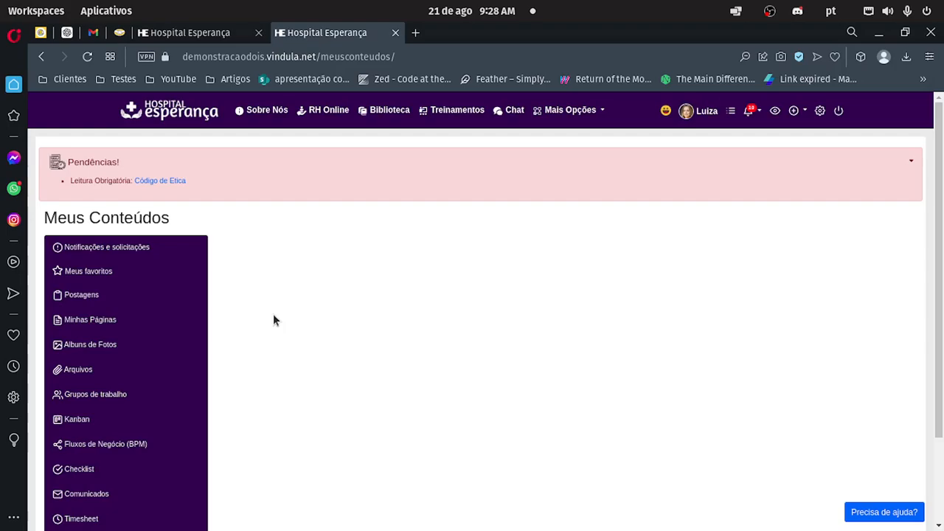
pyautogui.scroll(-1, 287, 347)
pyautogui.click(124, 364)
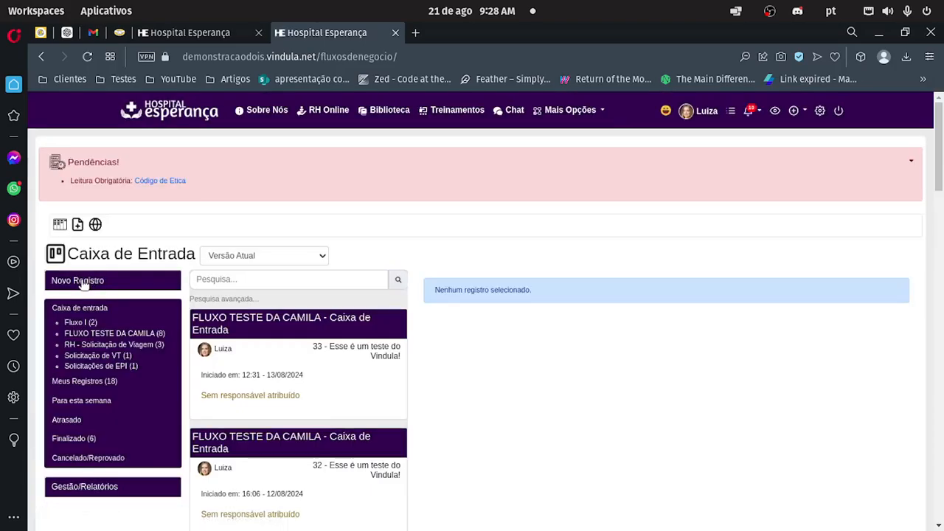
# Look through the flows offered under Novo Registro and return to the ADM - Despesa semanal configuration.
pyautogui.click(92, 281)
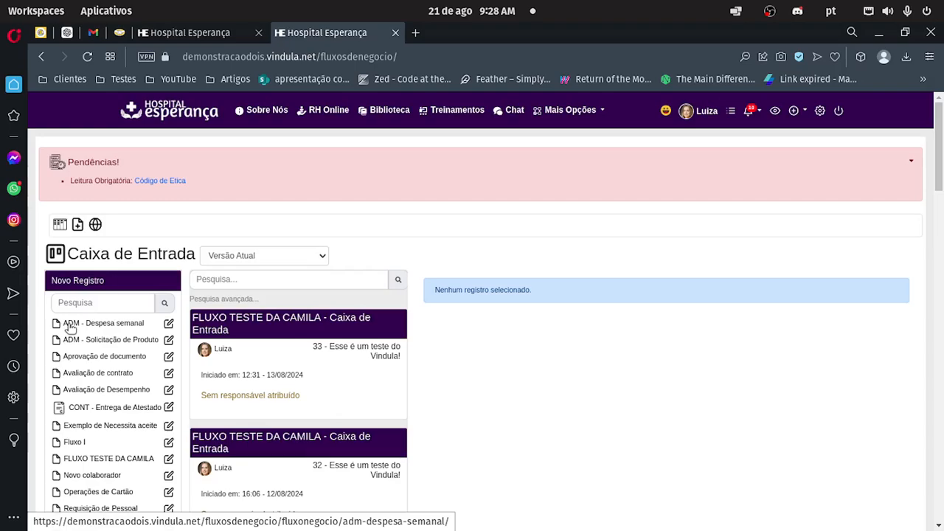
pyautogui.scroll(-1, 70, 326)
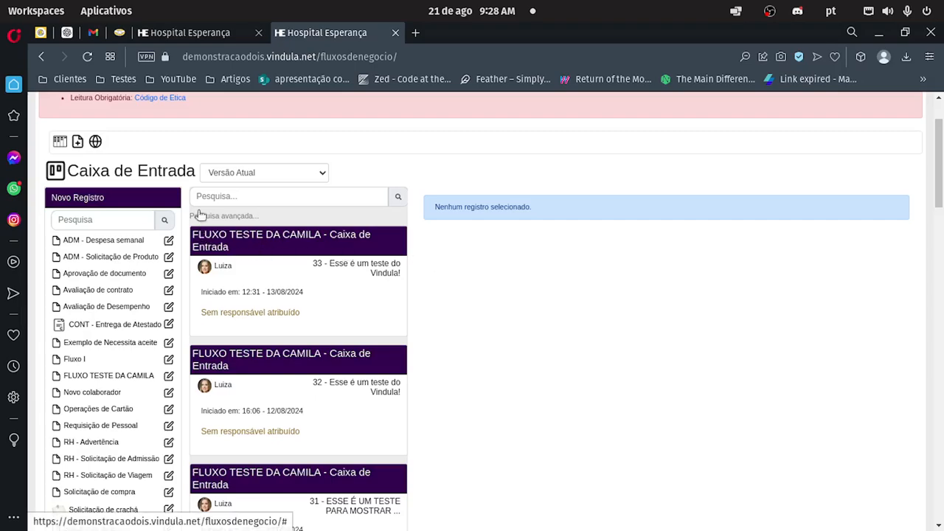
pyautogui.click(205, 42)
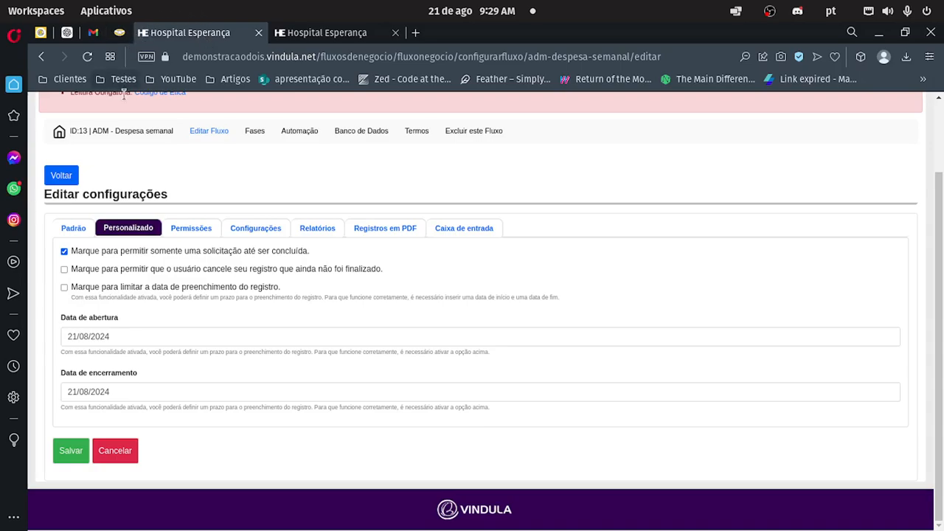